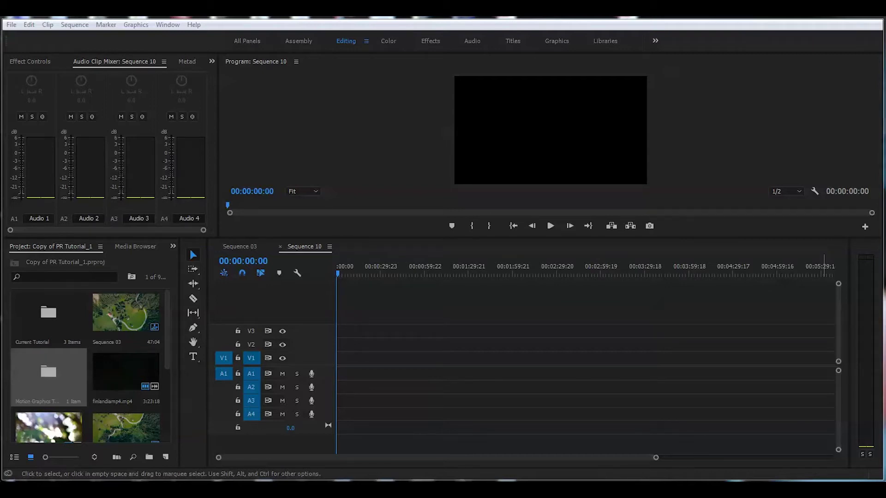
Step: Add finlandiamp4.mp4 to Sequence 10, keeping its existing settings, and place it at 00:00 on V3
left_click_drag(126, 373, 450, 344)
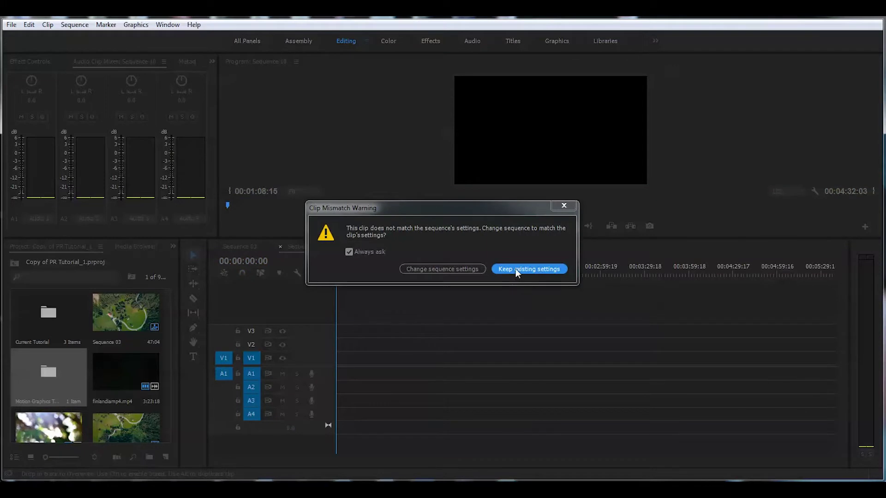
left_click(516, 269)
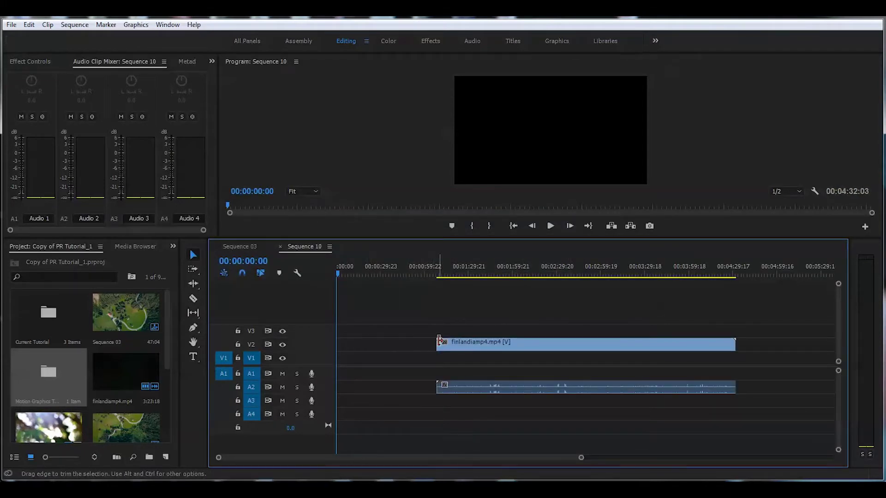
left_click_drag(443, 343, 475, 343)
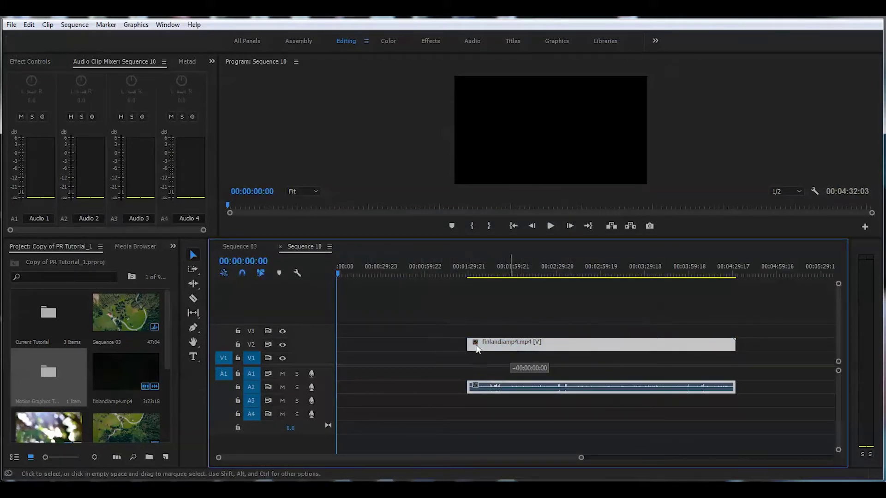
left_click_drag(510, 346, 379, 332)
left_click_drag(359, 278, 353, 279)
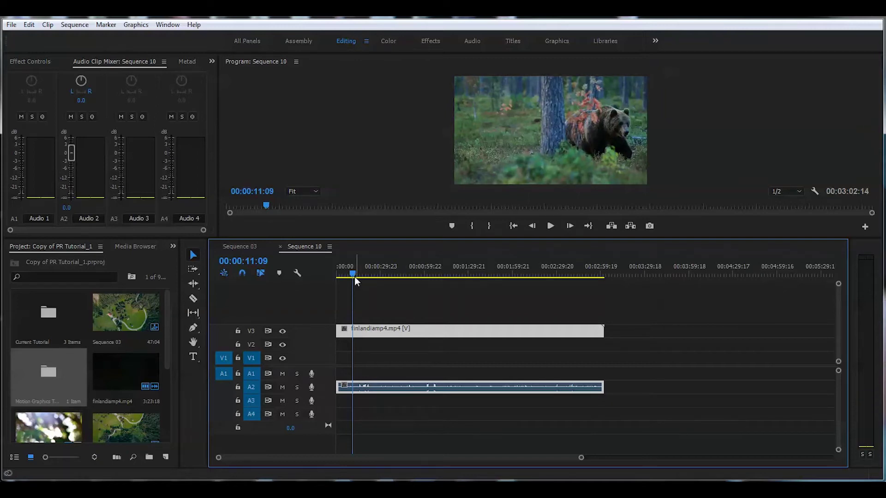
Step: Scrub through the bear footage and select the clip in the sequence
mouse_move(354, 279)
left_mouse_down()
mouse_move(346, 275)
mouse_move(353, 280)
left_mouse_up()
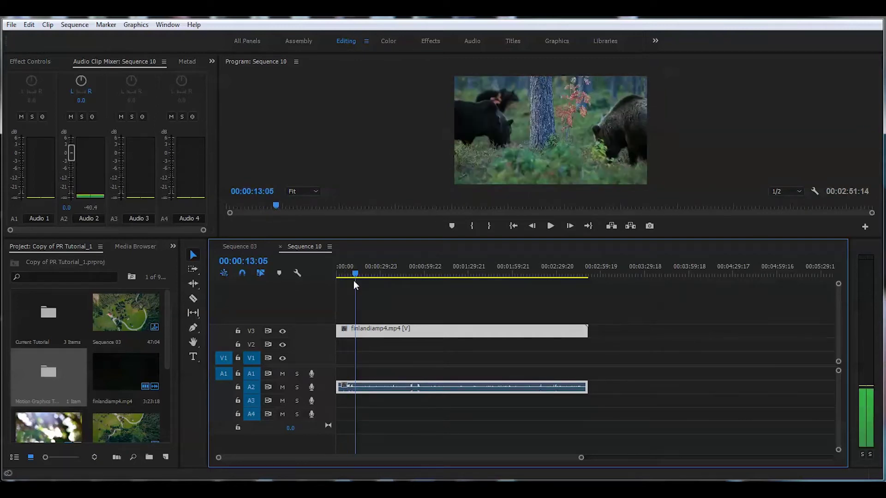
left_click_drag(353, 280, 344, 275)
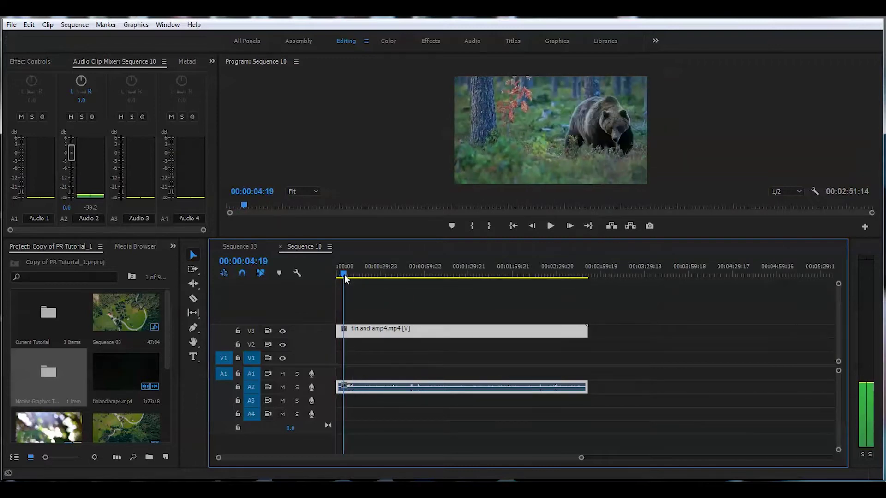
left_click_drag(344, 275, 352, 276)
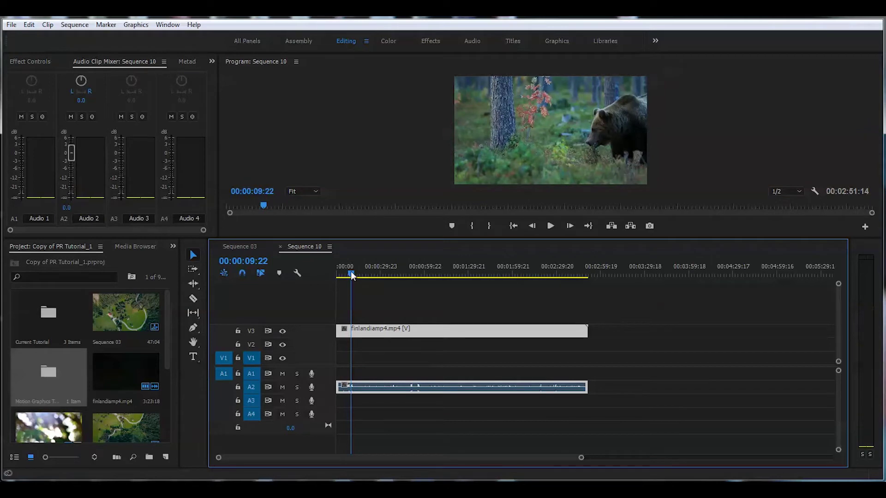
left_click_drag(351, 275, 351, 276)
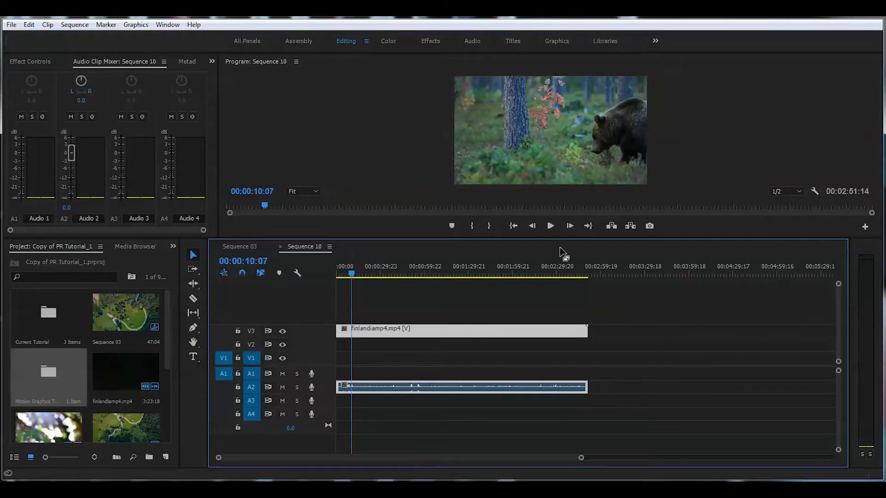
left_click(560, 304)
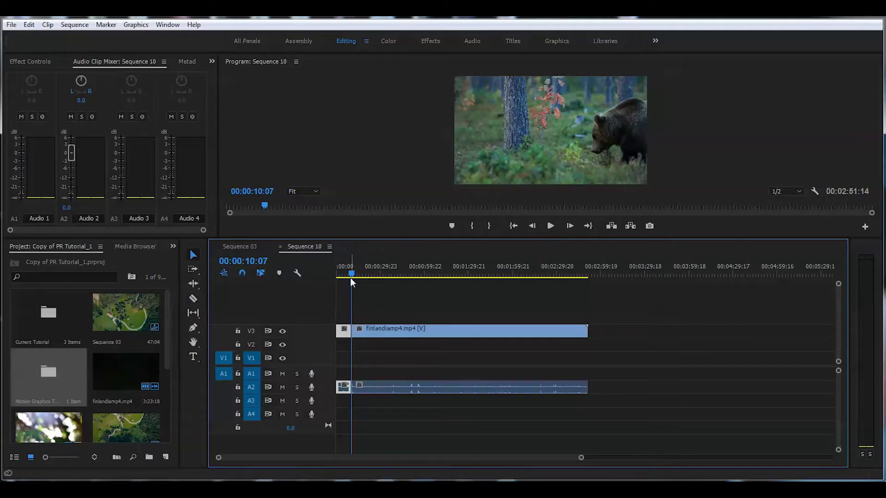
Step: Ripple-trim and razor-cut the bear footage, then trim its end back to about 15 seconds
left_click_drag(351, 275, 378, 284)
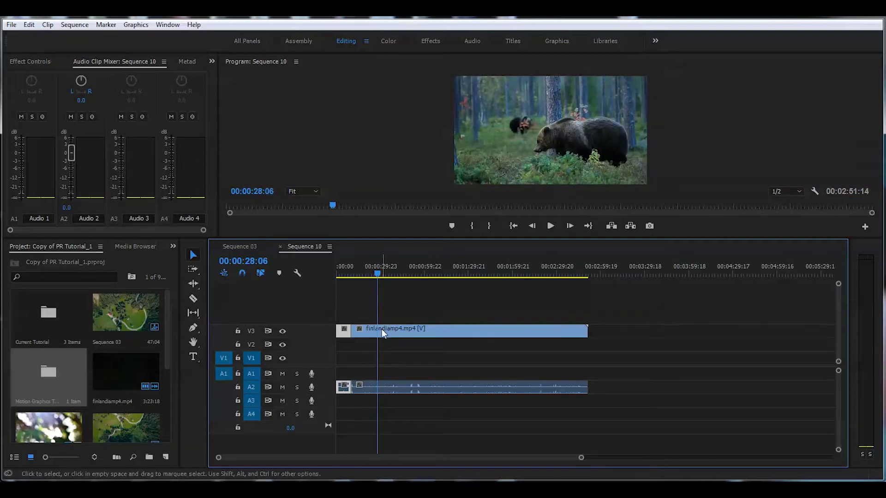
key("q")
left_click_drag(359, 273, 360, 273)
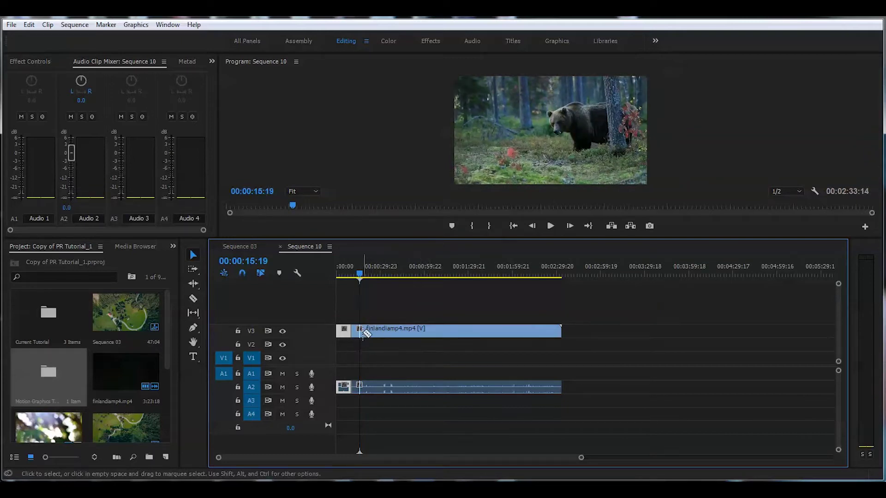
key("c")
key("v")
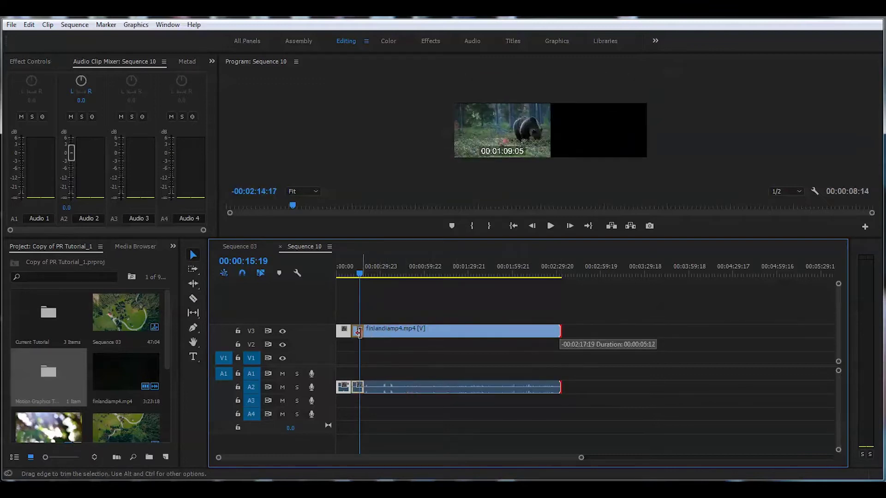
left_click_drag(557, 330, 359, 331)
left_click(355, 267)
Step: Drag Video Transitions > Dissolve > Cross Dissolve onto the edit point between the bear clips
key("equal")
key("equal")
key("equal")
left_click(173, 246)
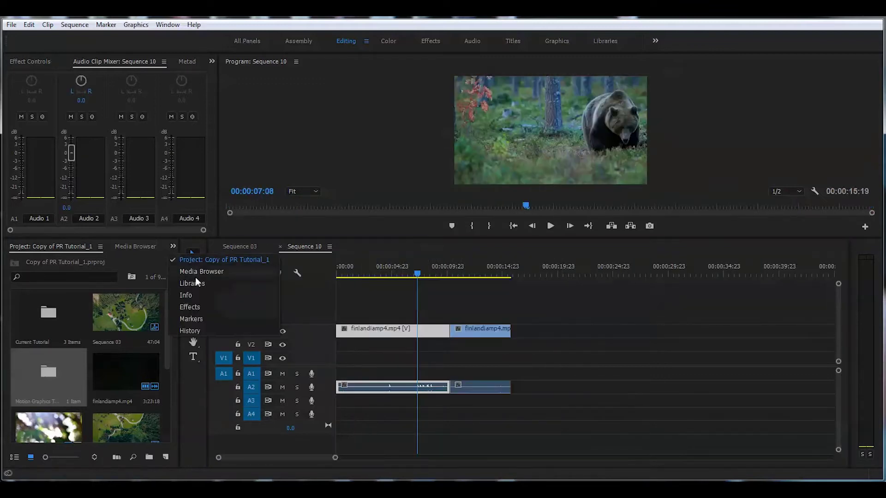
left_click(192, 309)
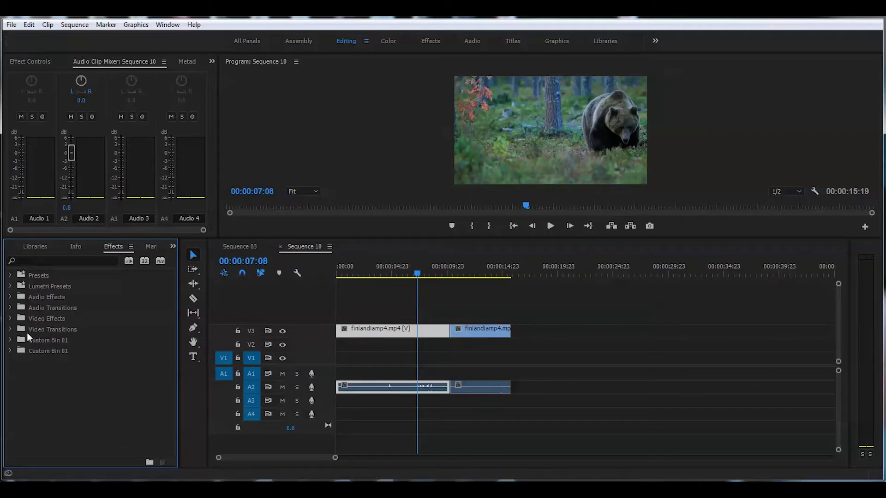
left_click(11, 330)
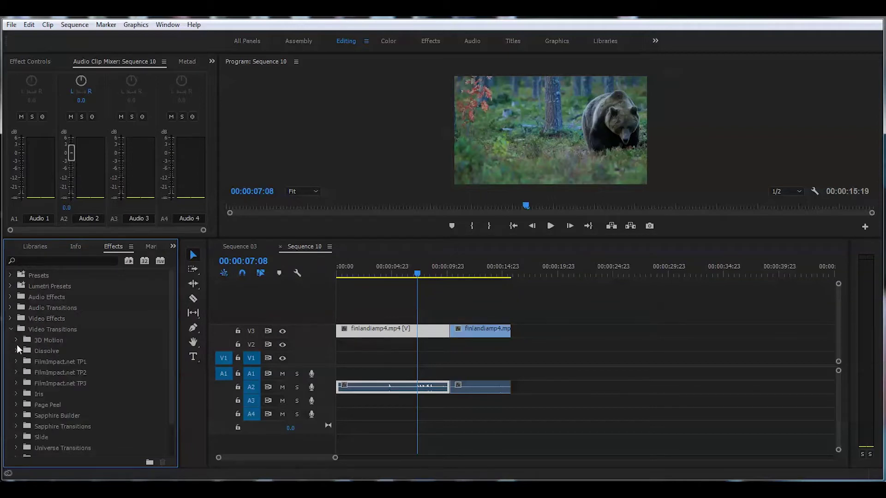
left_click(17, 351)
left_click_drag(61, 372, 449, 330)
Step: Rewind to the sequence start, show Effect Controls, and scrub into the first clip
key("Home")
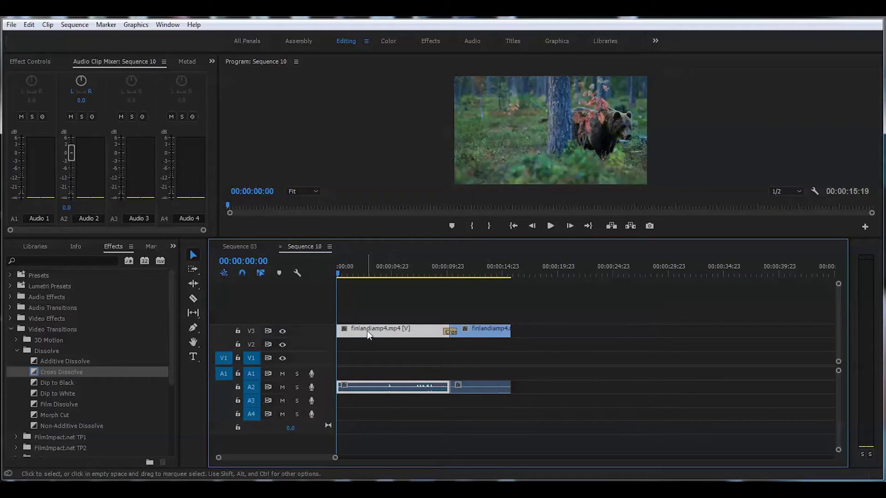
key("shift+5")
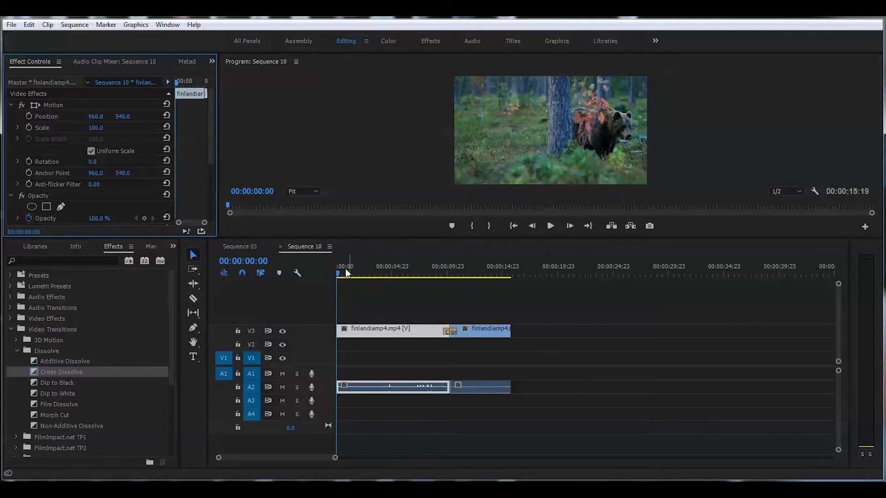
mouse_move(346, 271)
left_mouse_down()
mouse_move(420, 297)
mouse_move(361, 287)
left_mouse_up()
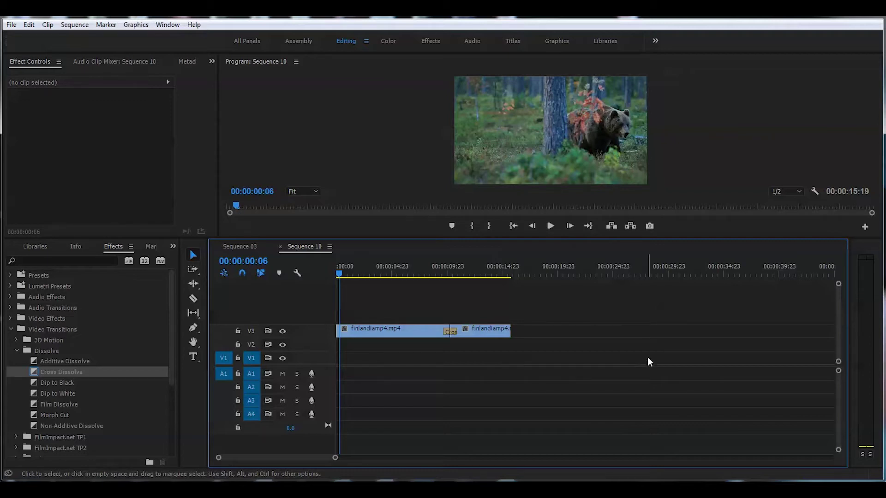
Step: Rewind the playhead to the sequence start and select the first bear clip
left_click_drag(338, 273, 332, 272)
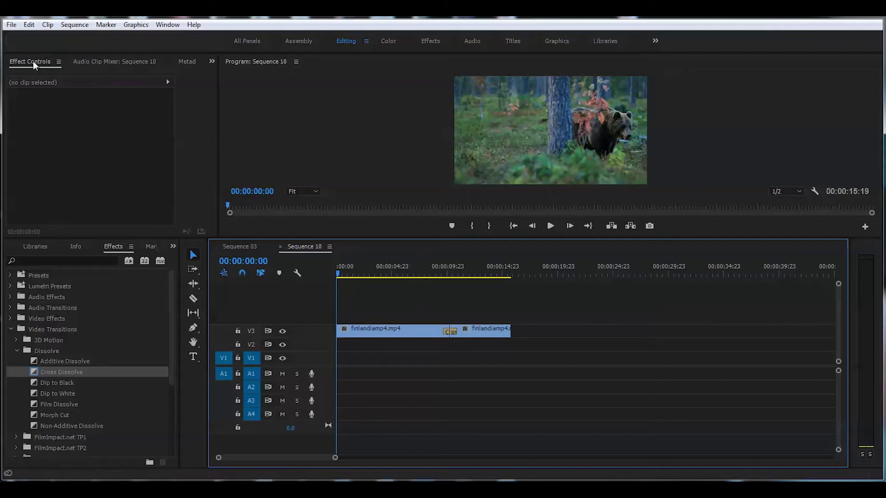
left_click(374, 332)
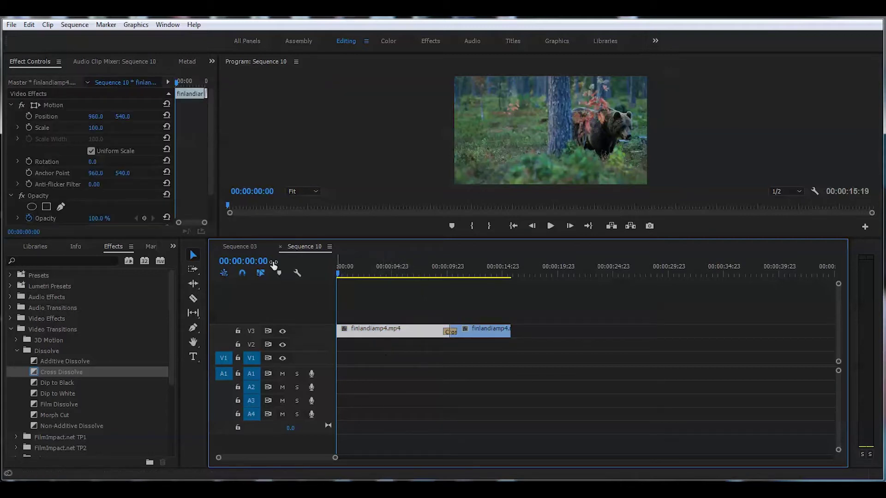
scroll(212, 142, "down", 3)
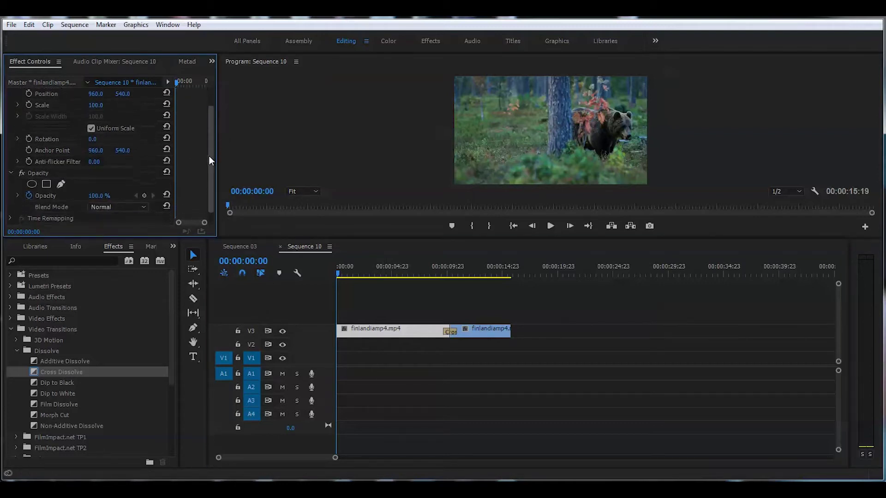
scroll(210, 155, "up", 3)
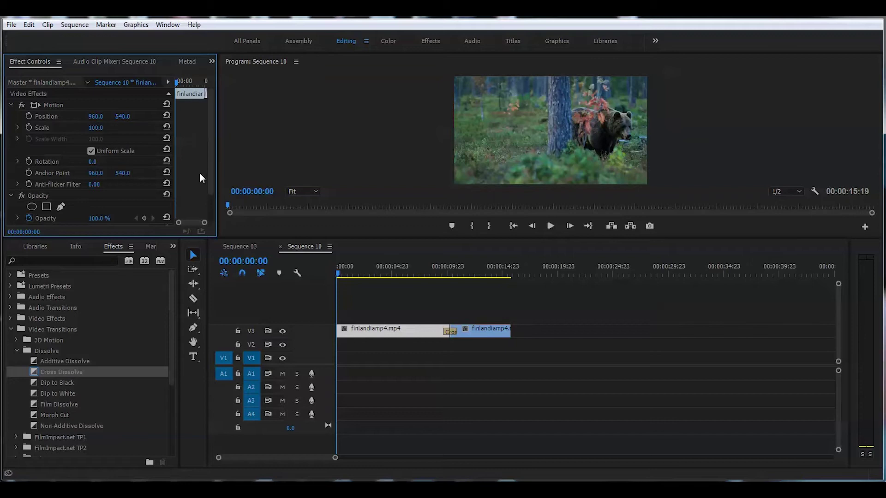
Step: Add a Position keyframe at the first bear clip's start, then advance a few frames
left_click(29, 117)
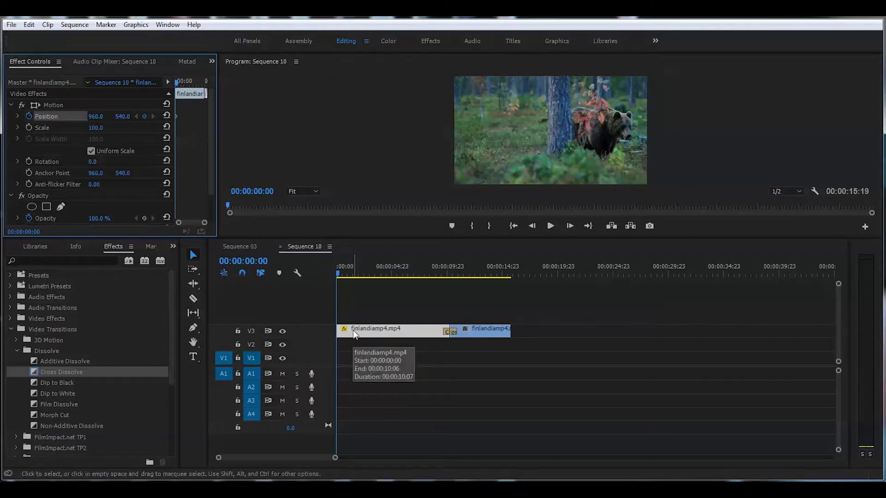
left_click(178, 116)
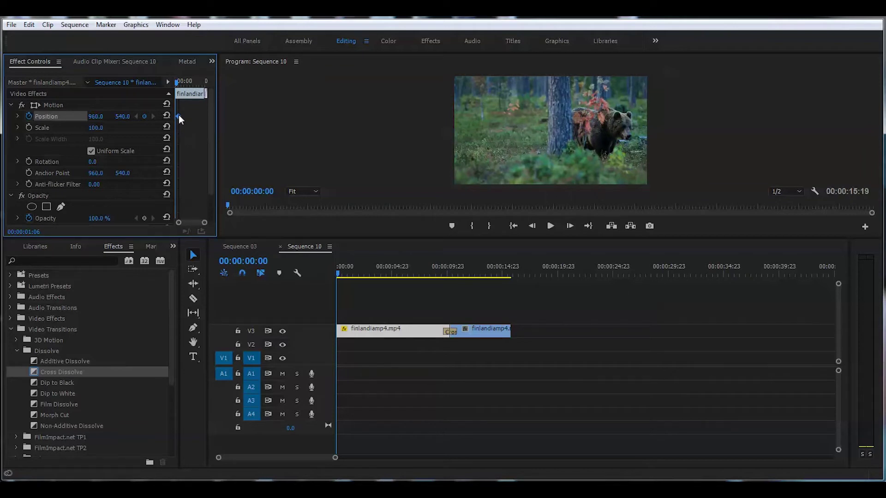
left_click_drag(179, 115, 181, 117)
left_click_drag(337, 270, 347, 275)
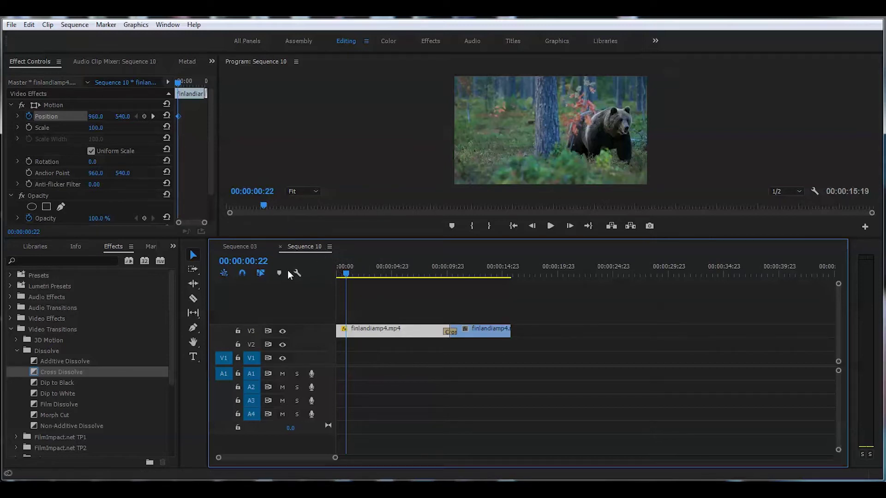
Step: One frame forward, keyframe Position at X 994.0 and Y 562.0
left_click(569, 226)
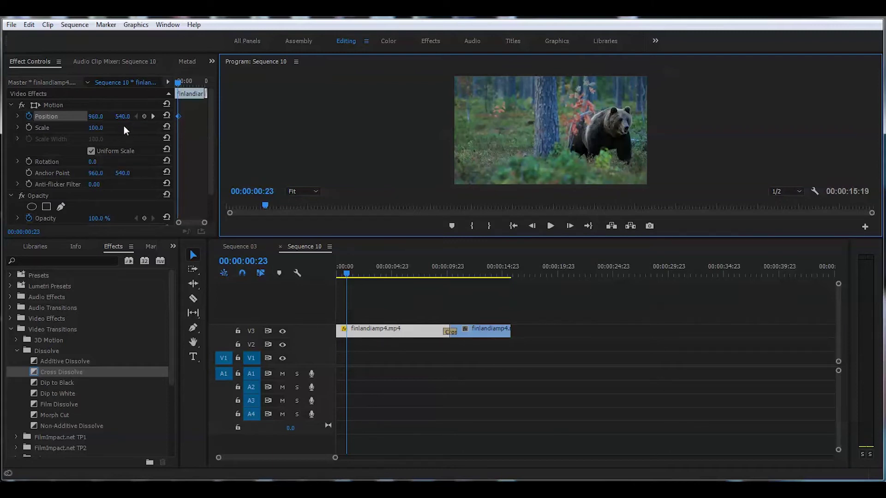
left_click(94, 117)
left_click_drag(94, 116, 443, 153)
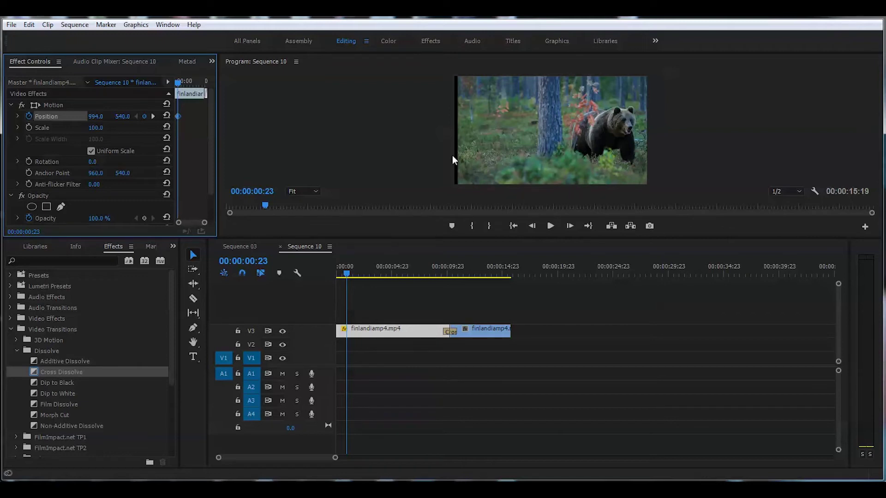
left_click_drag(123, 116, 138, 117)
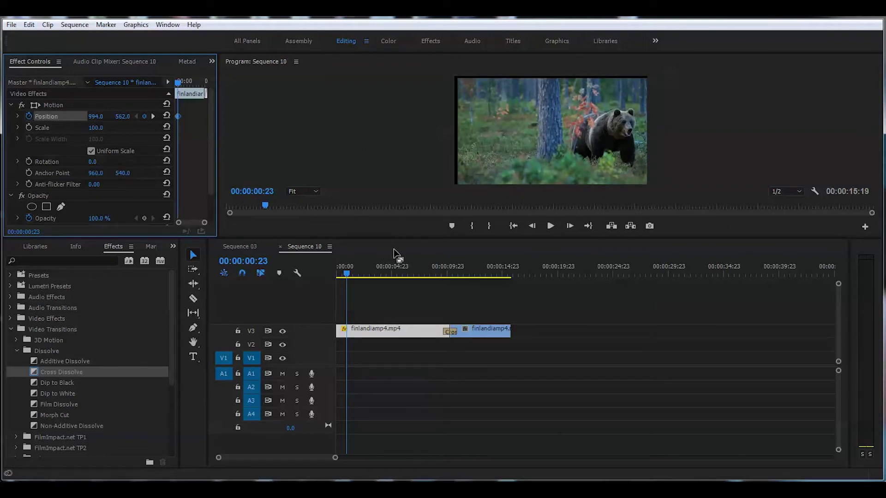
Step: On the next frame, keyframe the picture shifted up and to the left
left_click(570, 228)
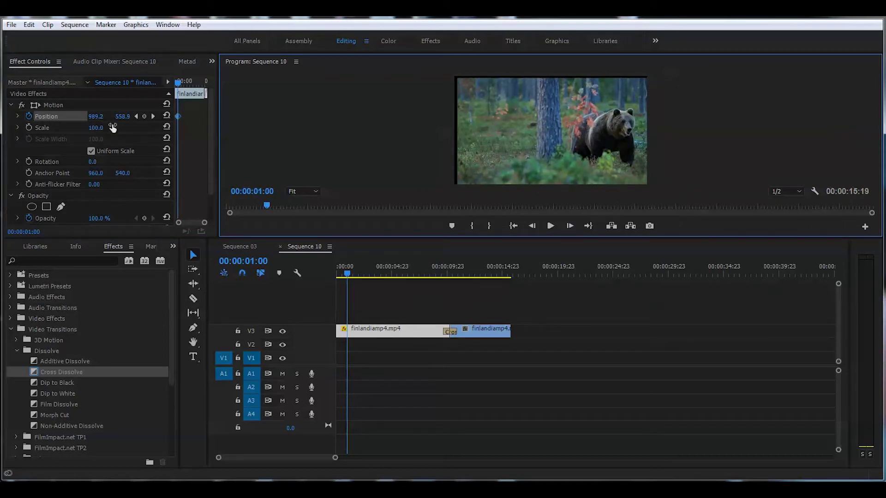
left_click_drag(123, 117, 109, 117)
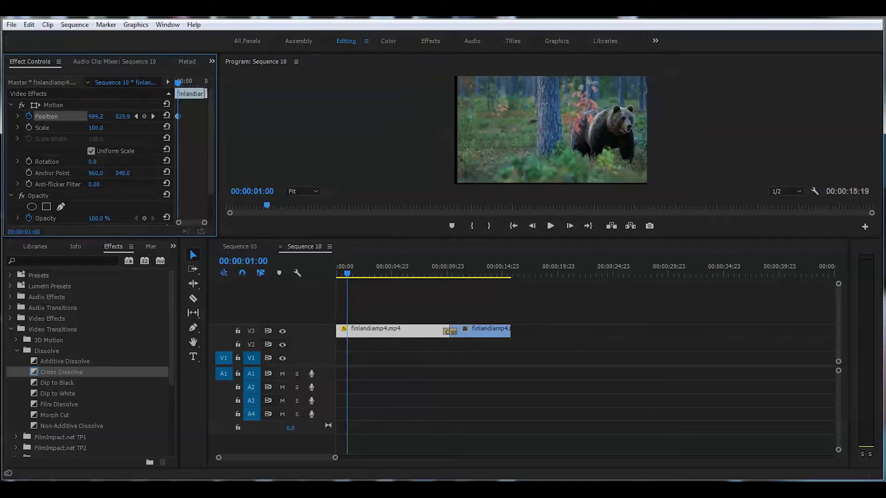
left_click_drag(100, 118, 95, 118)
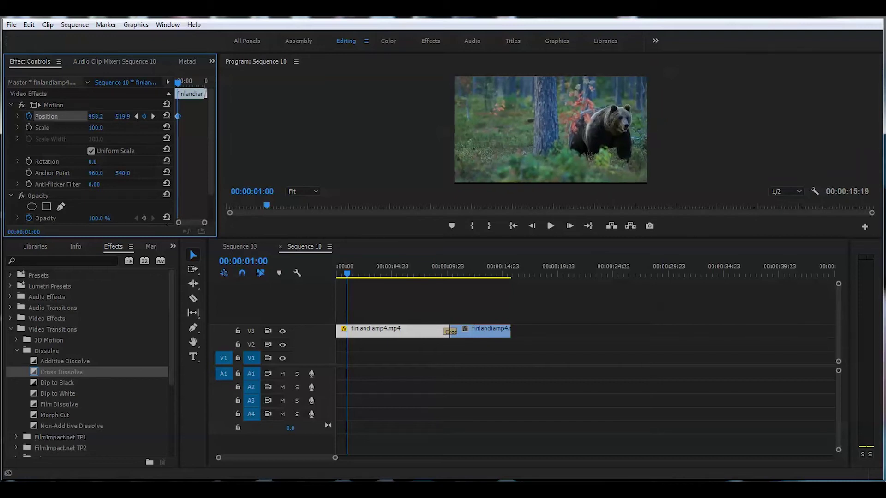
left_click(232, 169)
Step: On the following frame, keyframe Position shifted down and sideways, ending at 993.8, 555.0
key("Right")
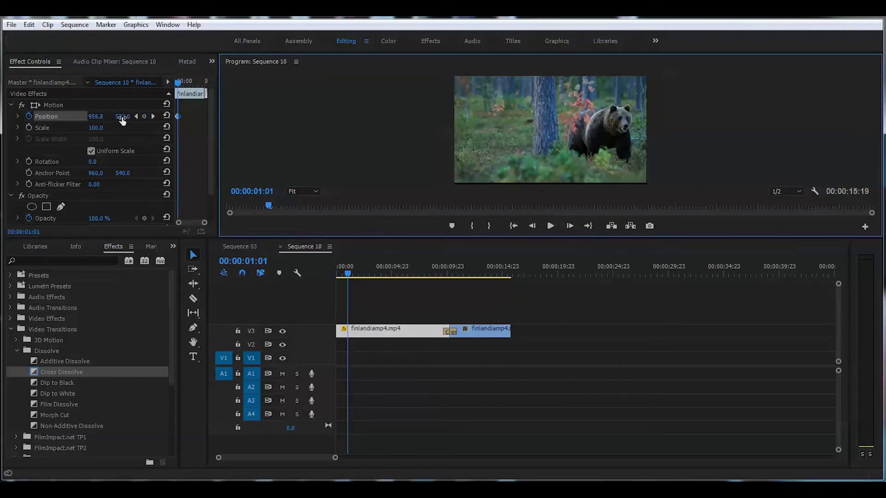
left_click(119, 117)
left_click_drag(122, 116, 127, 118)
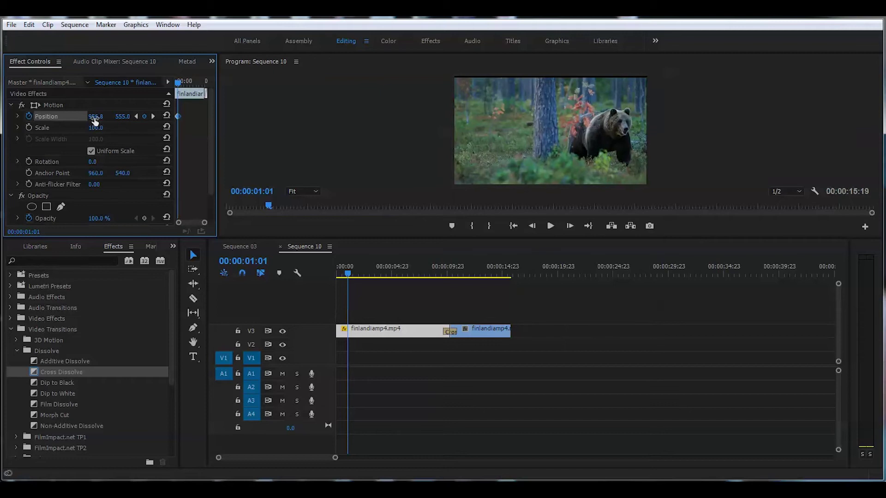
left_click_drag(96, 116, 128, 117)
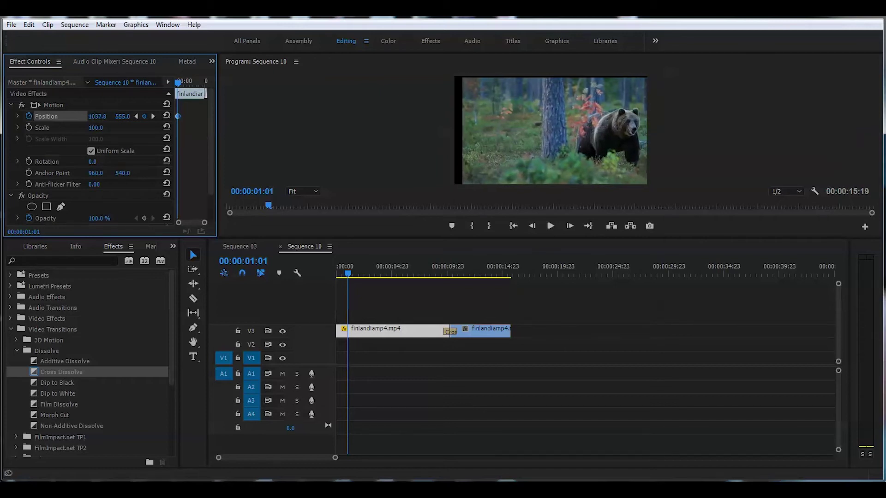
left_click_drag(97, 117, 67, 116)
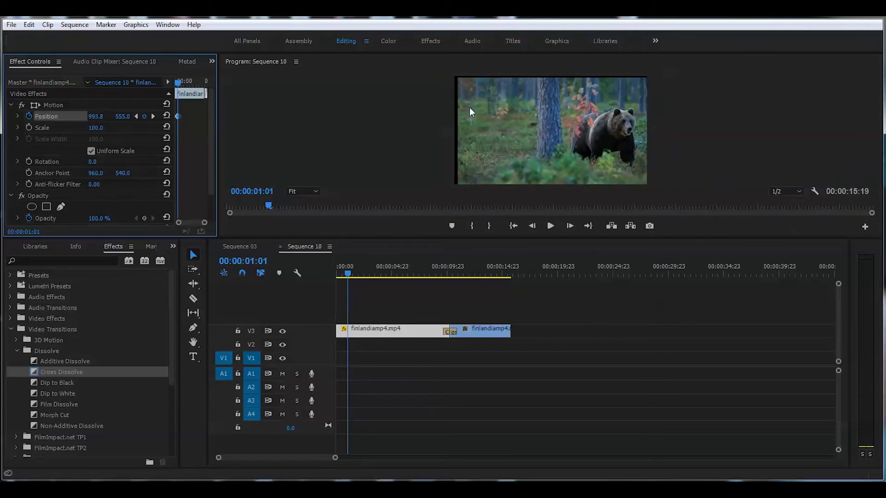
left_click(101, 128)
Step: Set the first bear clip's Scale to 107 and scrub forward to preview it
key("Right")
key("BackSpace")
type("7")
key("Return")
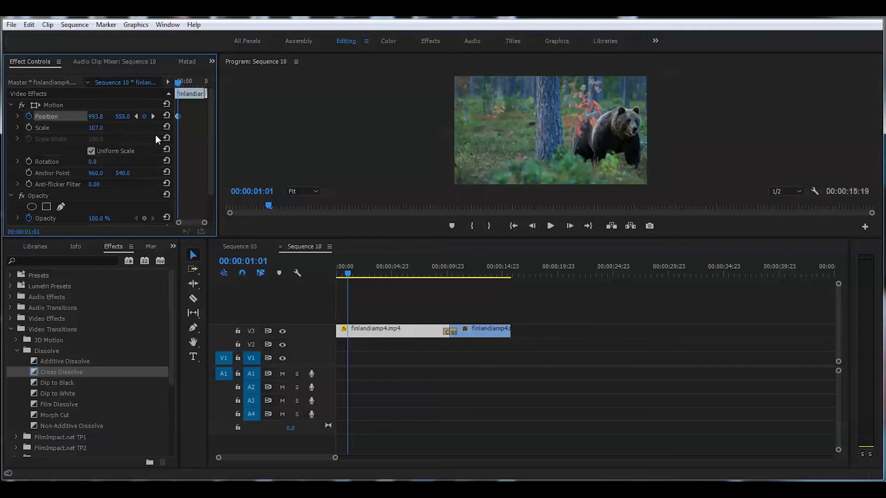
left_click_drag(349, 272, 382, 273)
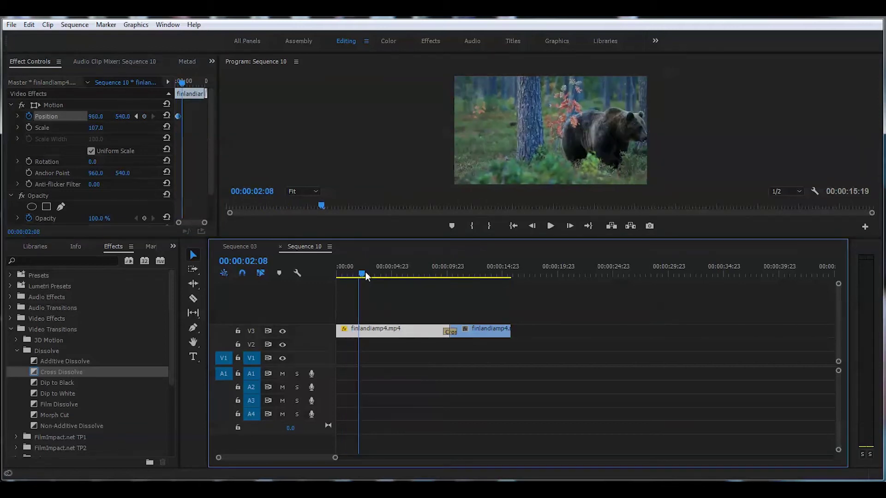
Step: Copy the shake Position keyframe and paste it at 00:00:01:06
left_click_drag(383, 274, 345, 276)
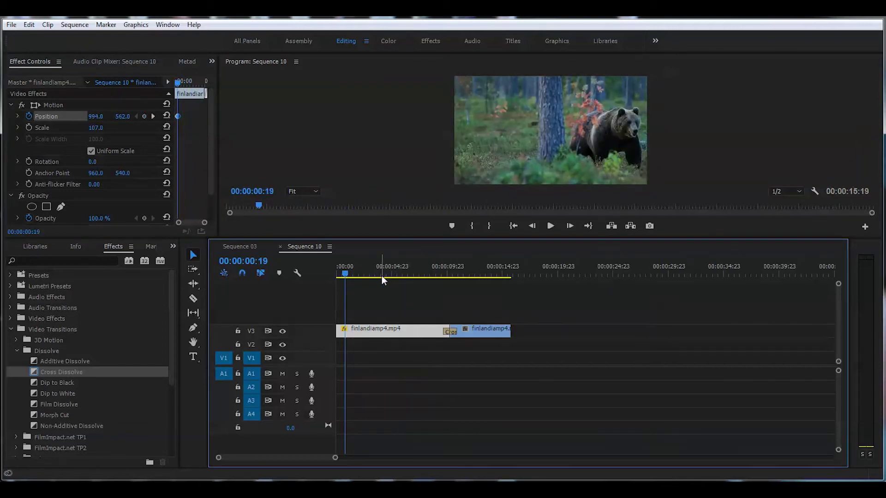
key("Right")
key("Right")
key("Right")
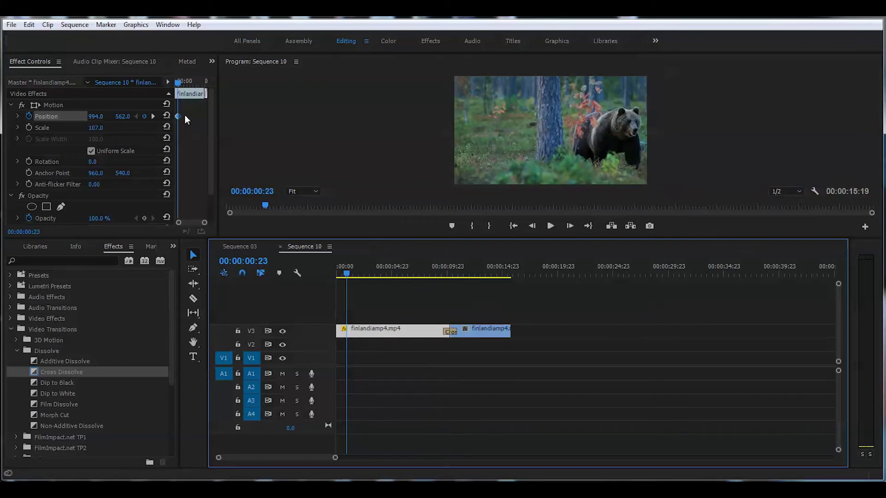
left_click_drag(204, 223, 197, 223)
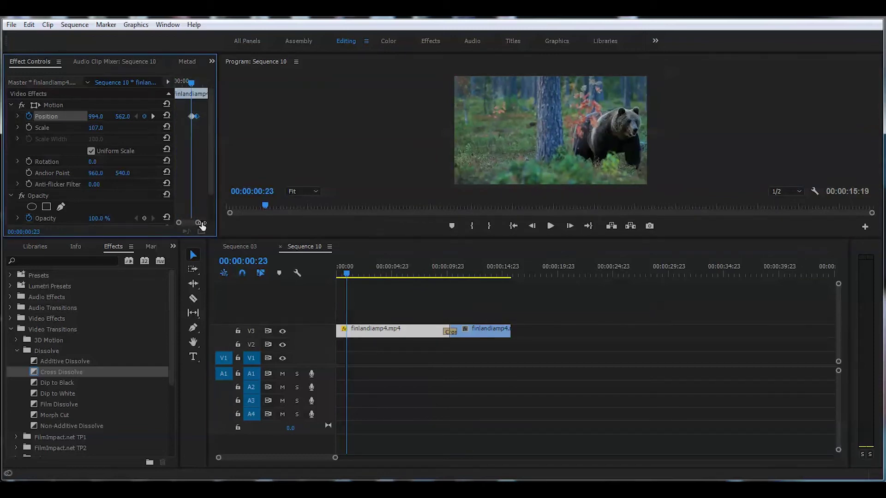
right_click(193, 118)
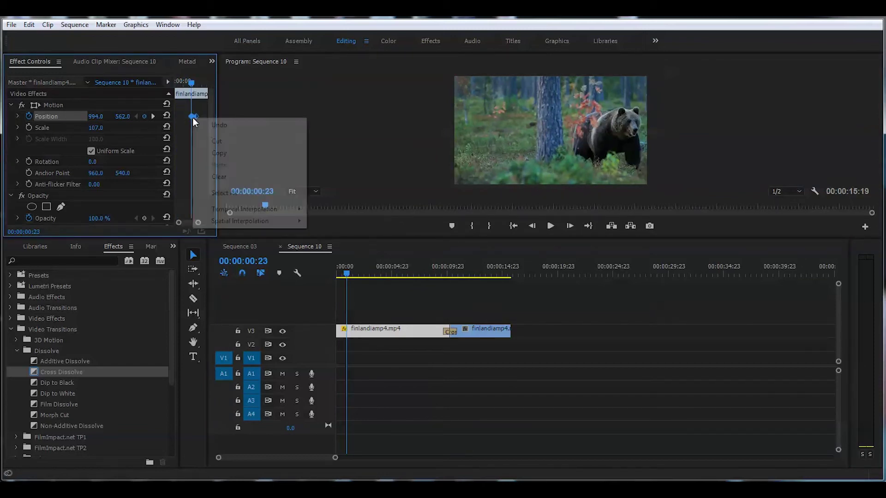
left_click(220, 152)
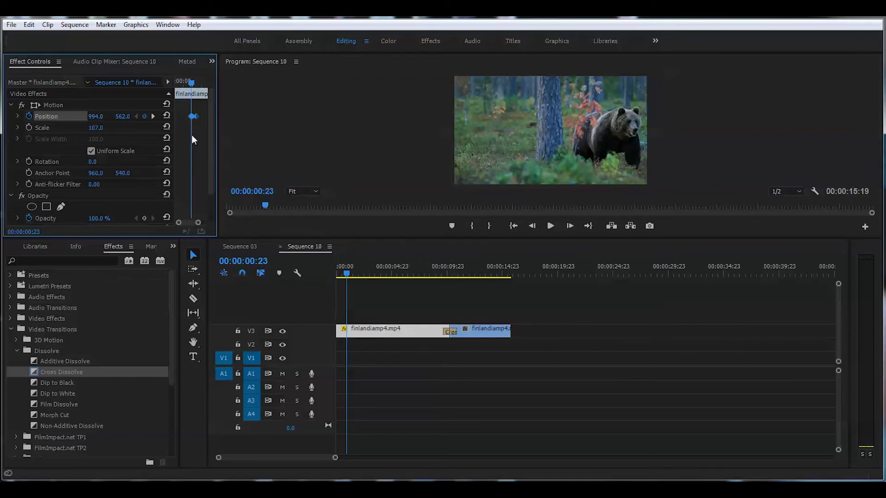
left_click_drag(196, 83, 199, 83)
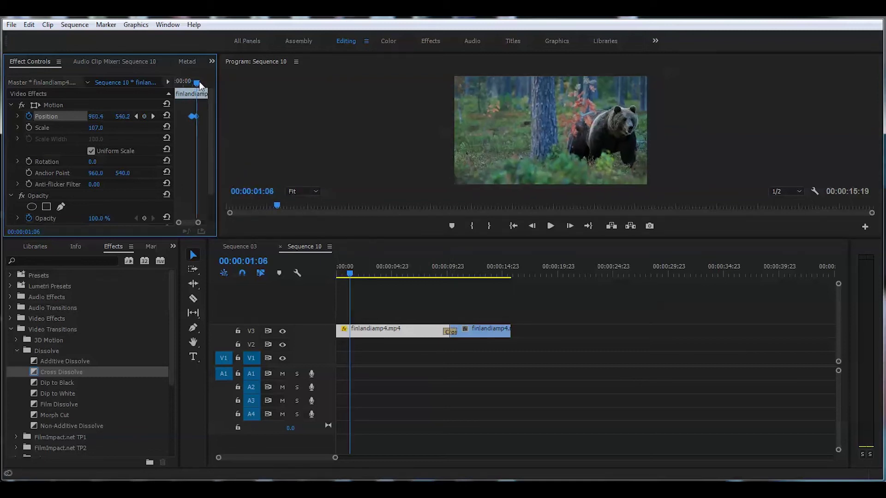
right_click(200, 117)
left_click(234, 166)
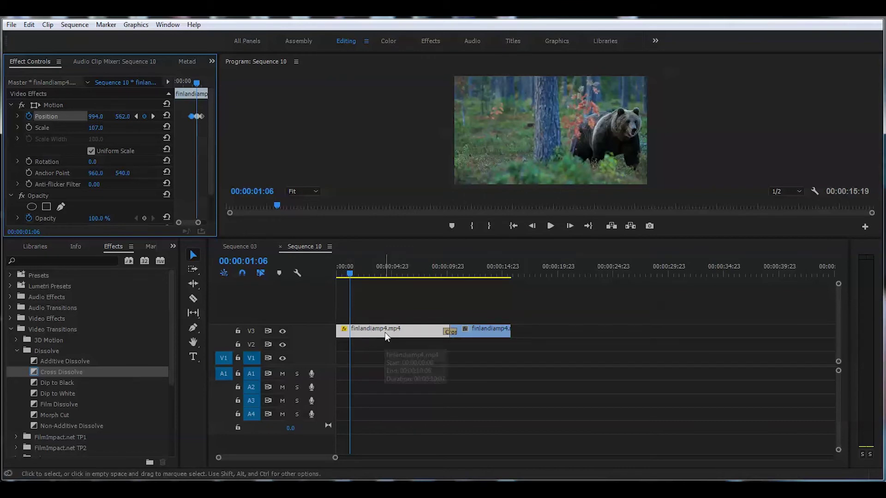
Step: Copy the full set of first-clip shake keyframes
right_click(201, 118)
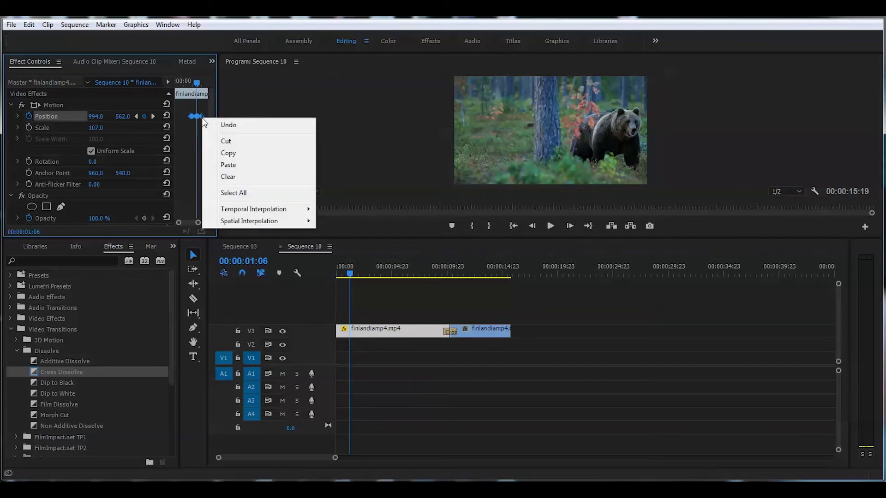
left_click(229, 153)
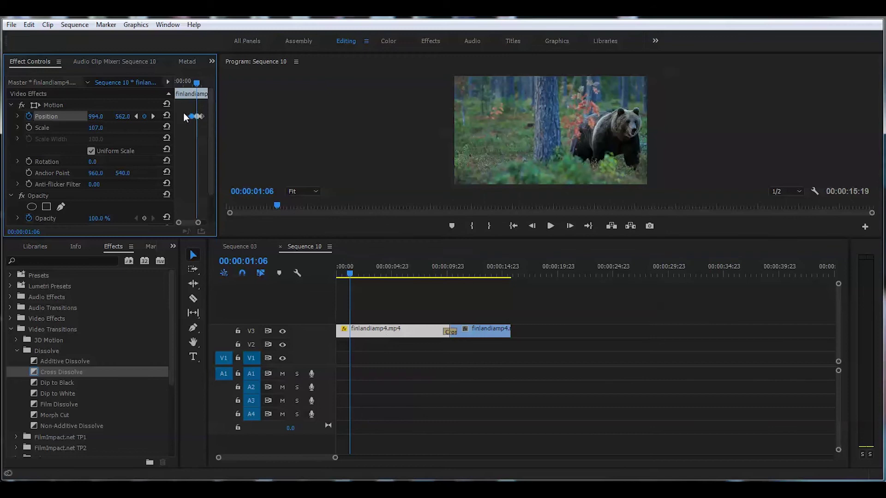
right_click(202, 119)
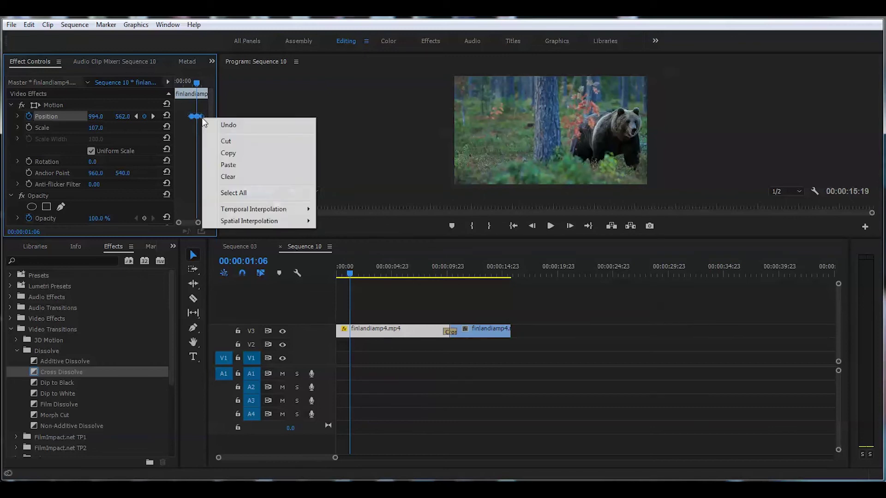
left_click(228, 153)
left_click_drag(354, 272, 468, 284)
Step: Select the second bear clip and set its Scale to 107
left_click(479, 331)
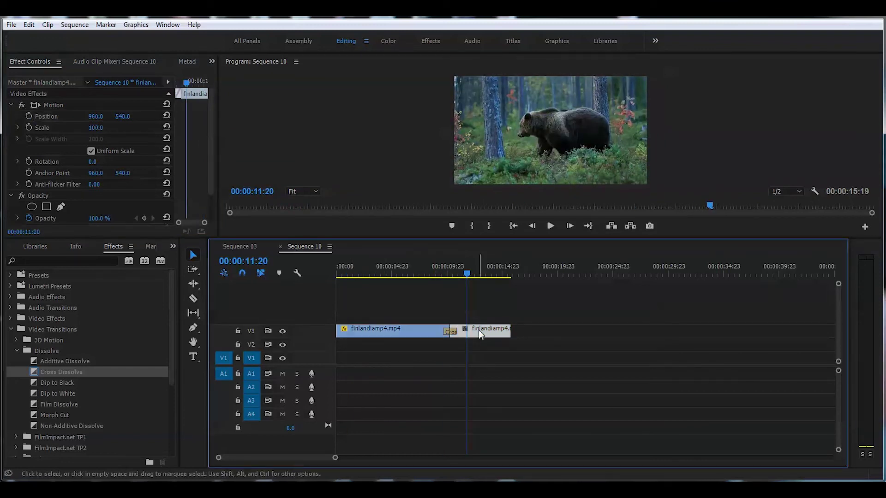
left_click(96, 128)
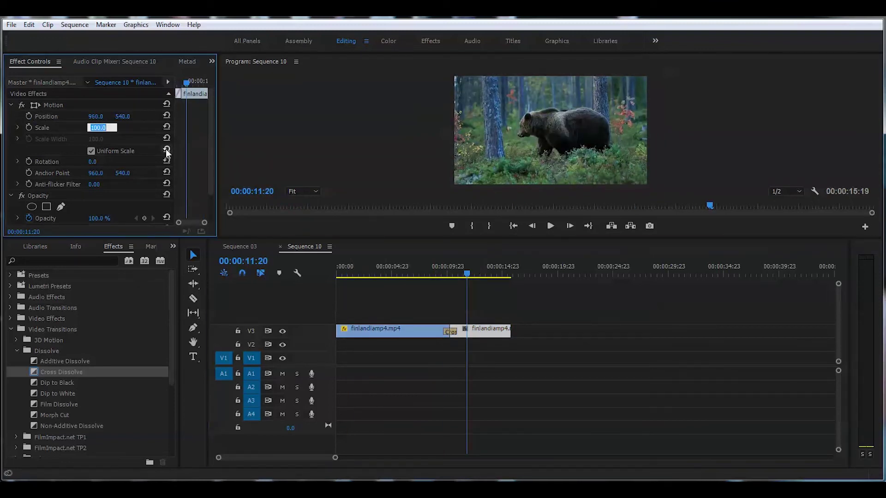
type("107")
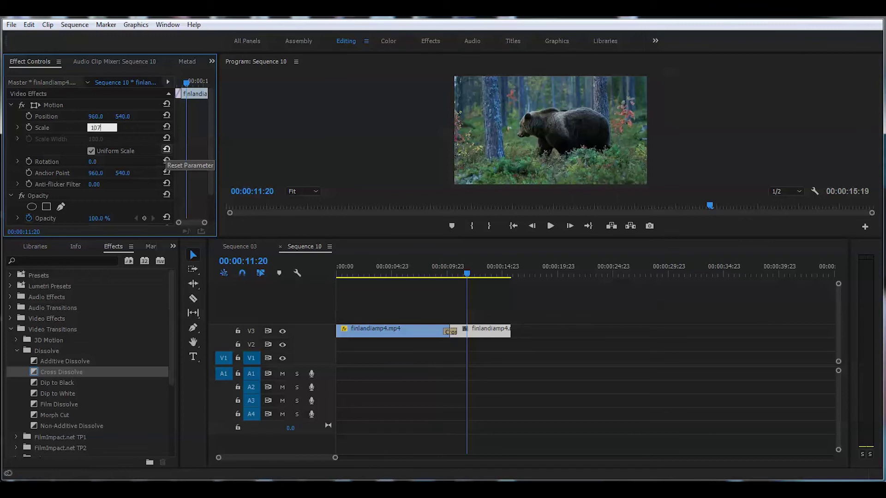
key("Return")
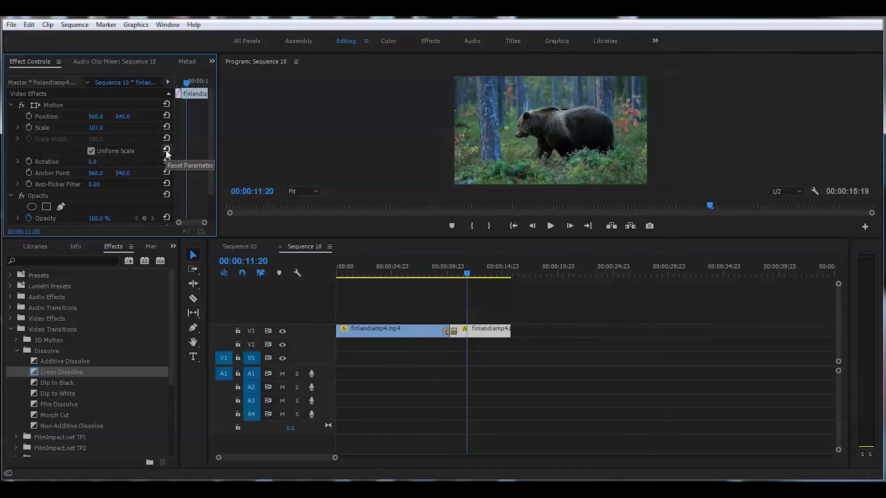
left_click(469, 241)
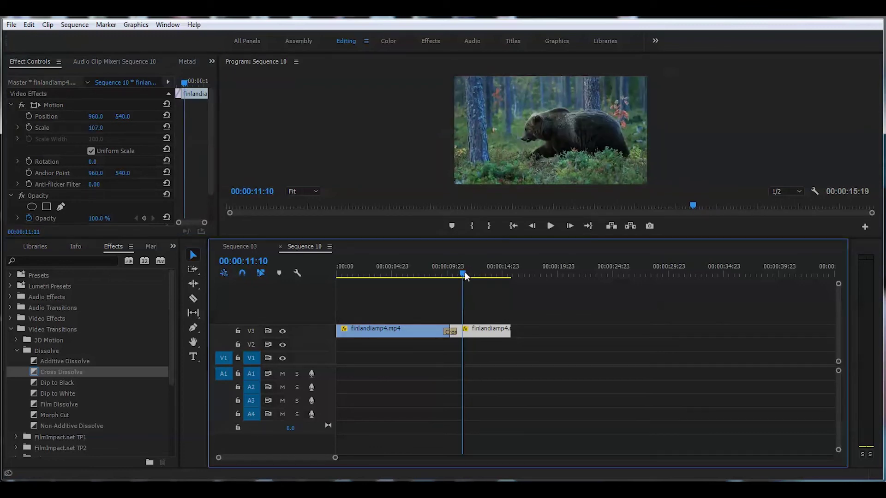
left_click_drag(469, 273, 455, 271)
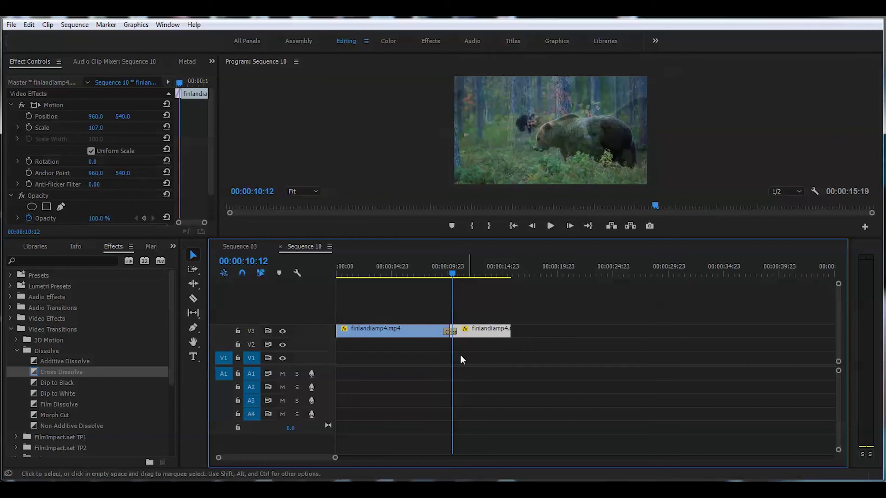
Step: Paste the shake Position keyframes into the second bear clip near ten seconds and play back
right_click(180, 122)
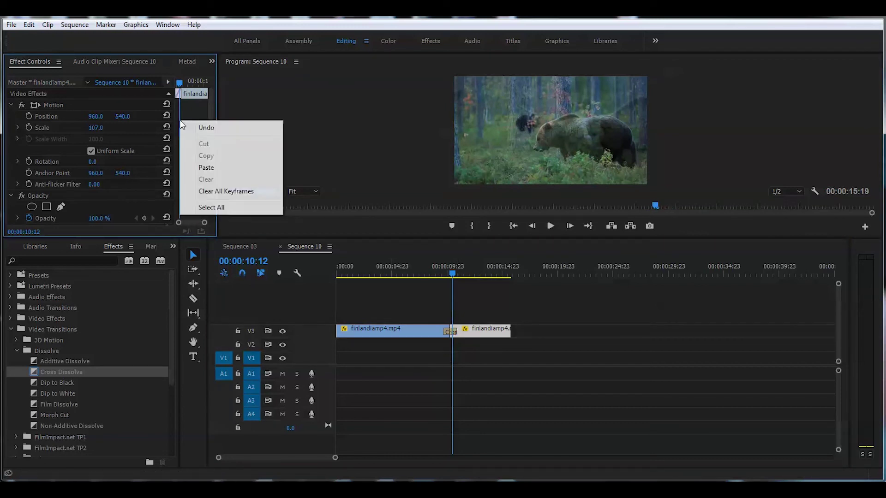
left_click(209, 167)
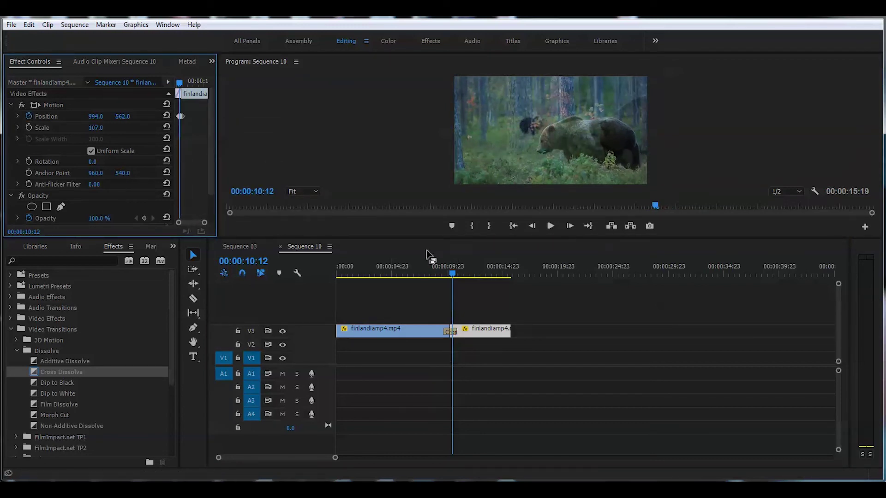
left_click(453, 273)
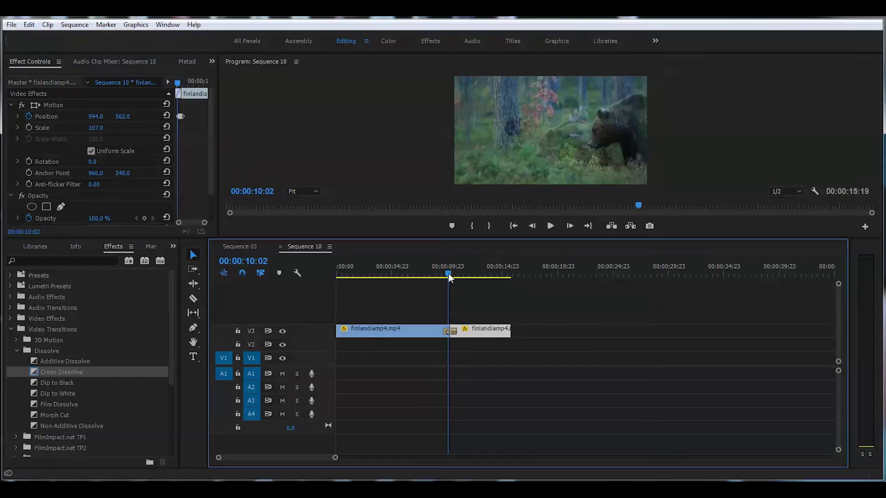
left_click(550, 226)
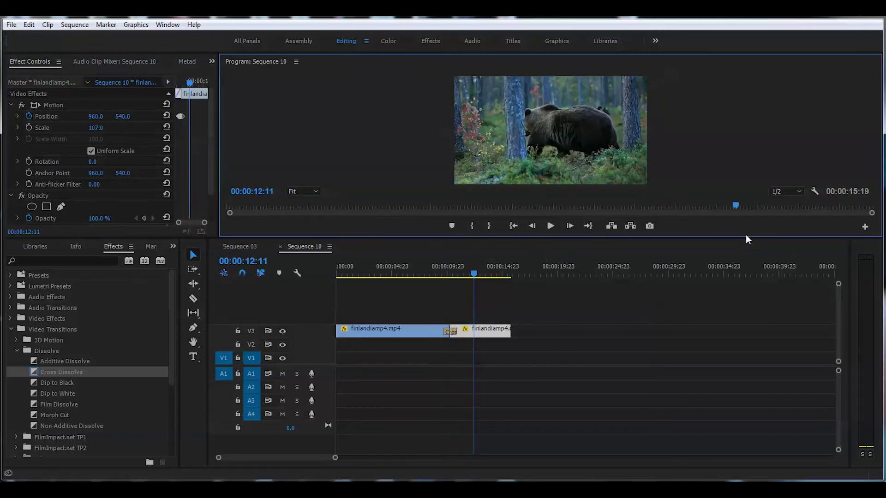